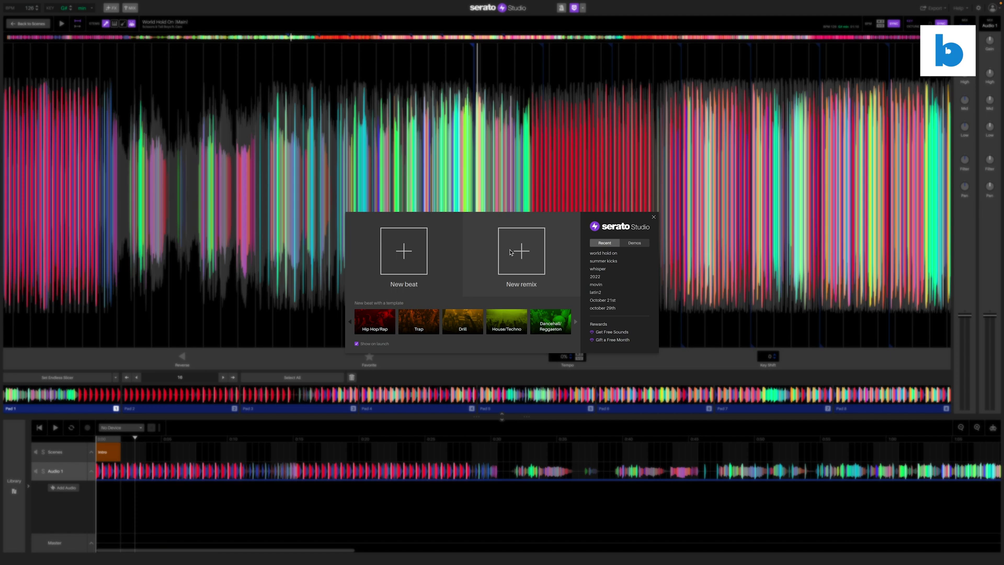
Start a new remix and load World Hold On (Main) onto Audio 1 at 126 BPM.
left_click(511, 253)
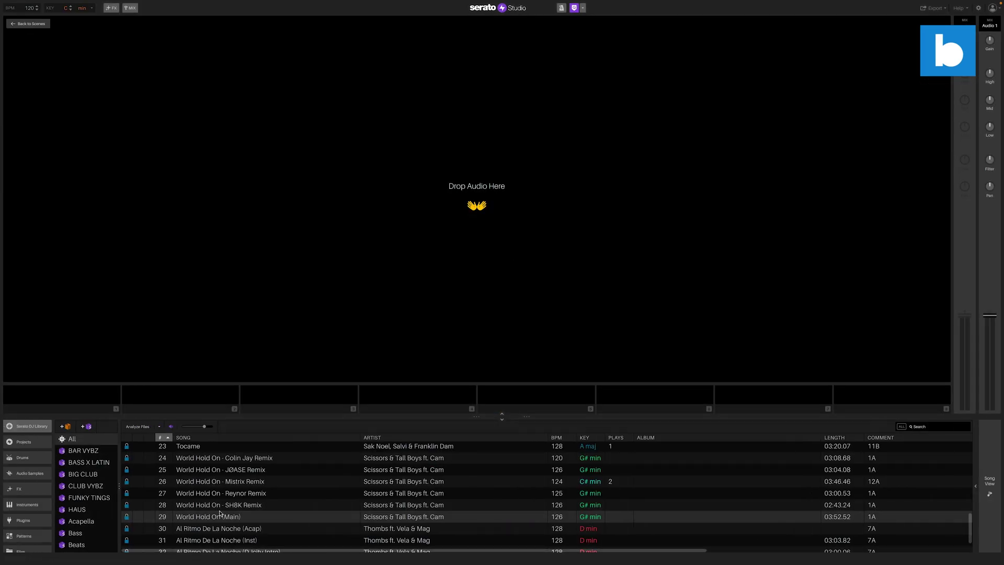
left_click_drag(224, 518, 332, 298)
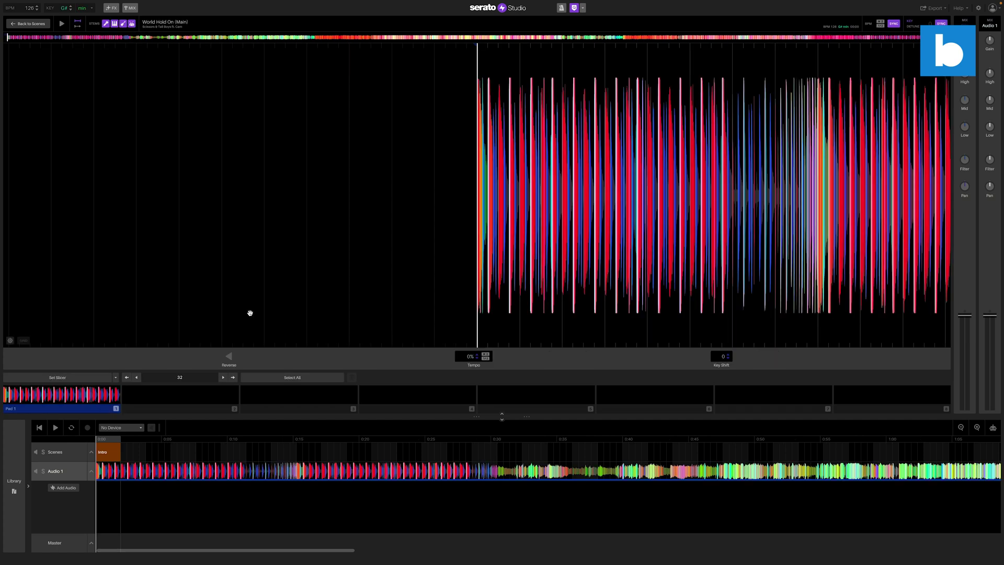
Slice World Hold On across eight pads, preview Pads 3–6, and switch off a stem.
left_click(91, 380)
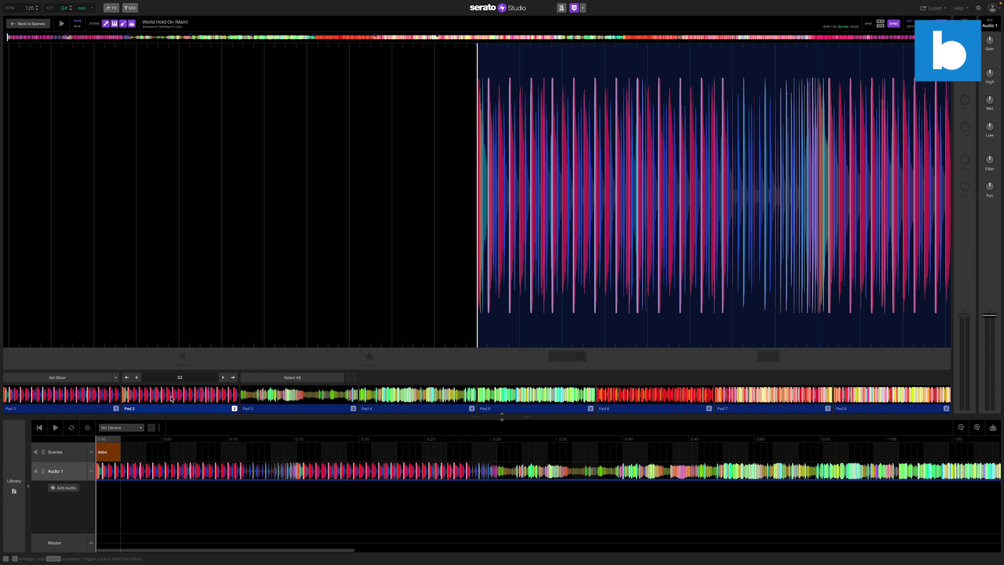
left_click(245, 408)
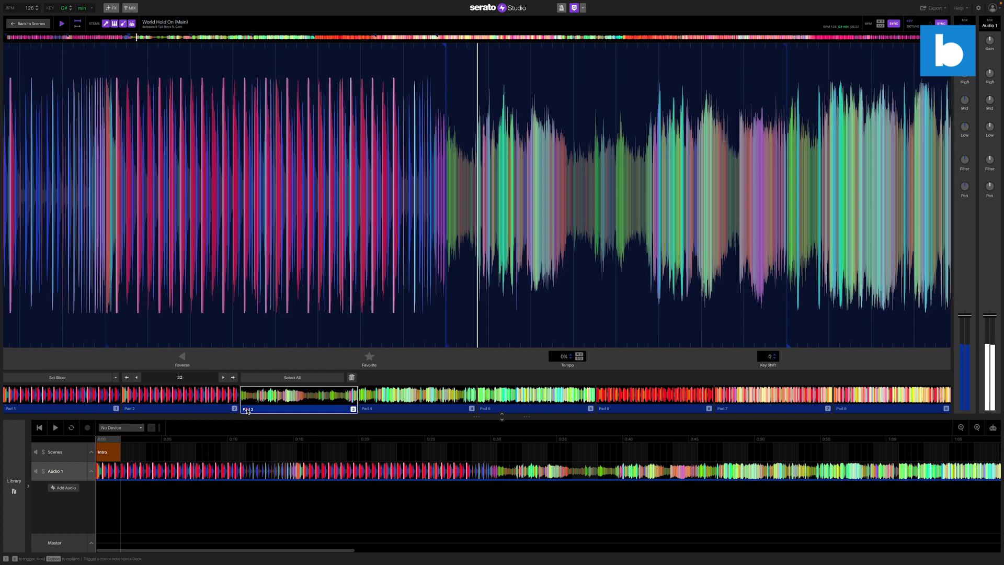
left_click(366, 409)
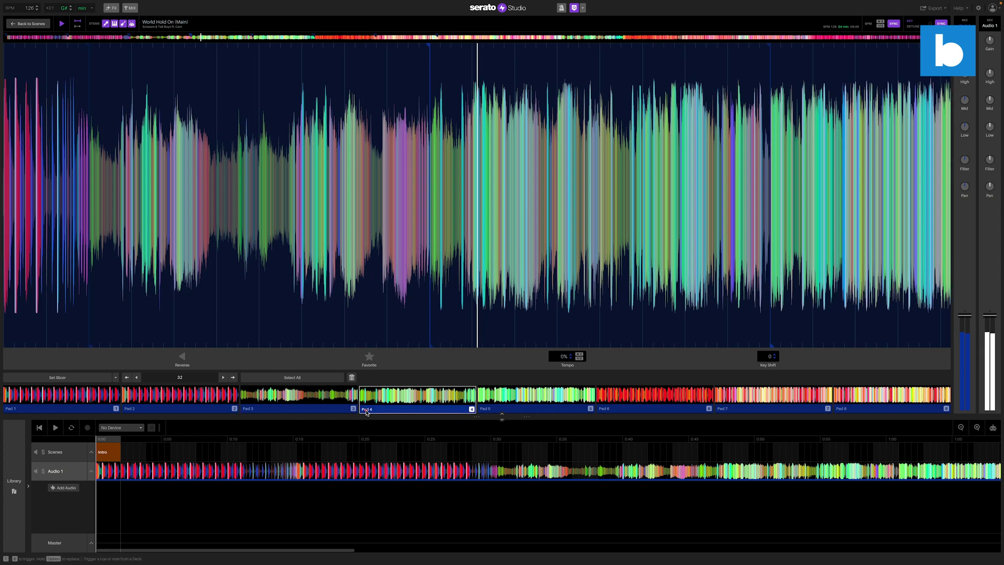
left_click(517, 409)
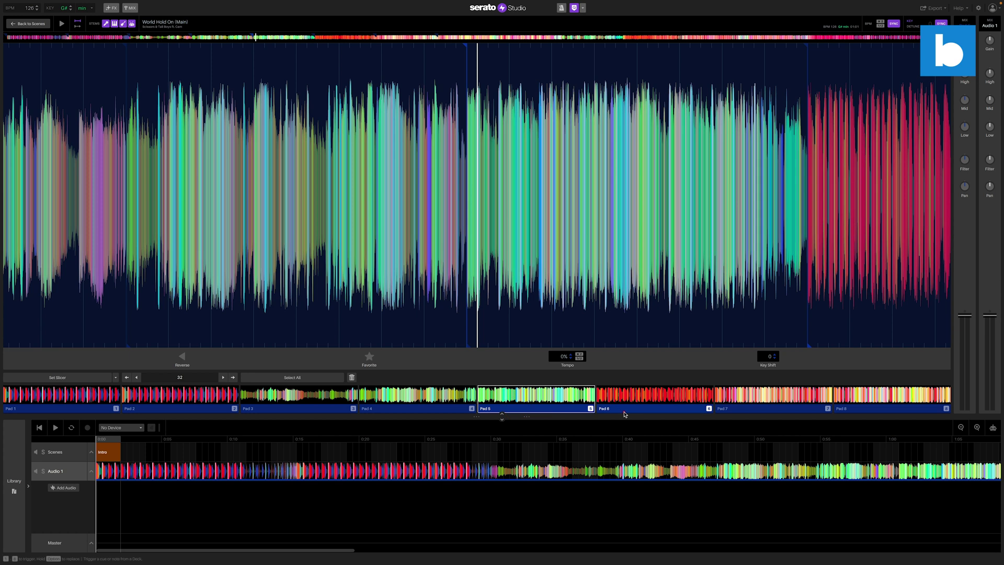
left_click(624, 415)
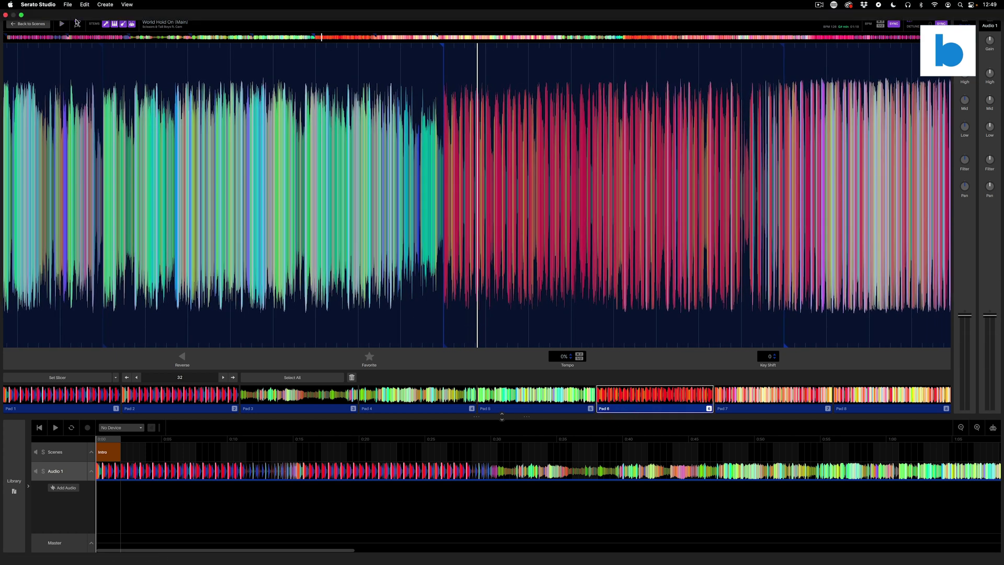
left_click(114, 24)
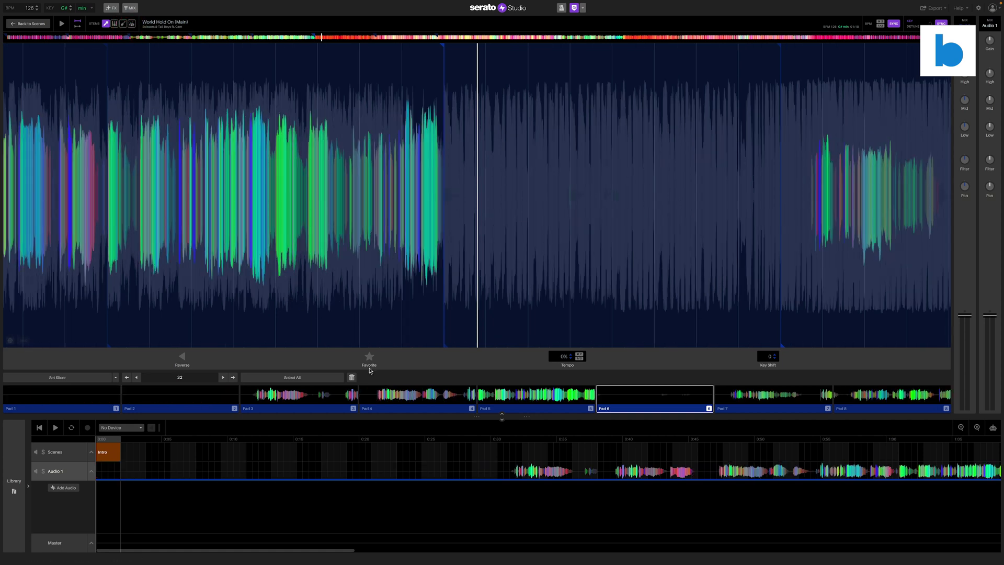
Place the Pad 3, 4 and 5 slices back-to-back on Audio 1 and play them from the start.
left_click(285, 409)
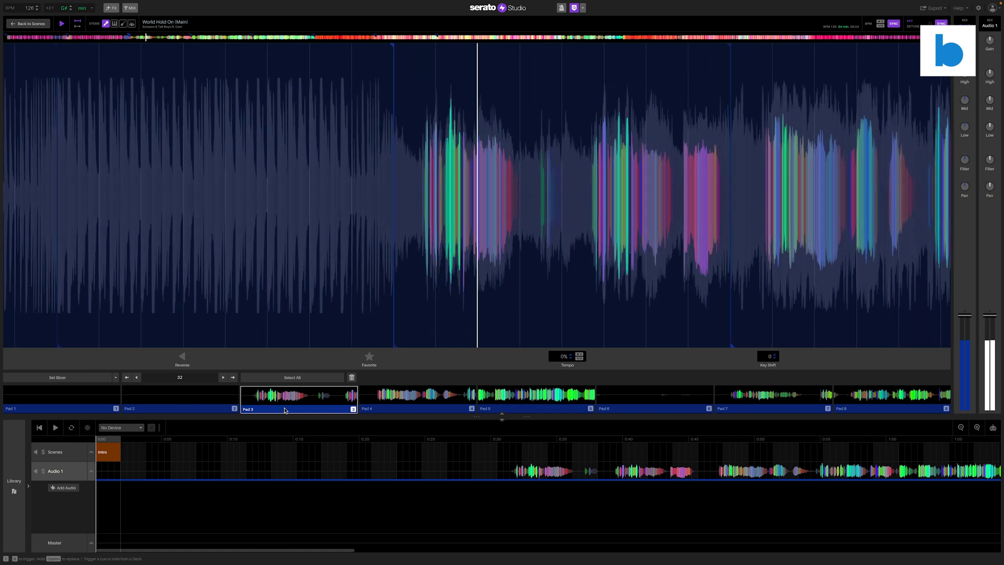
left_click(315, 474)
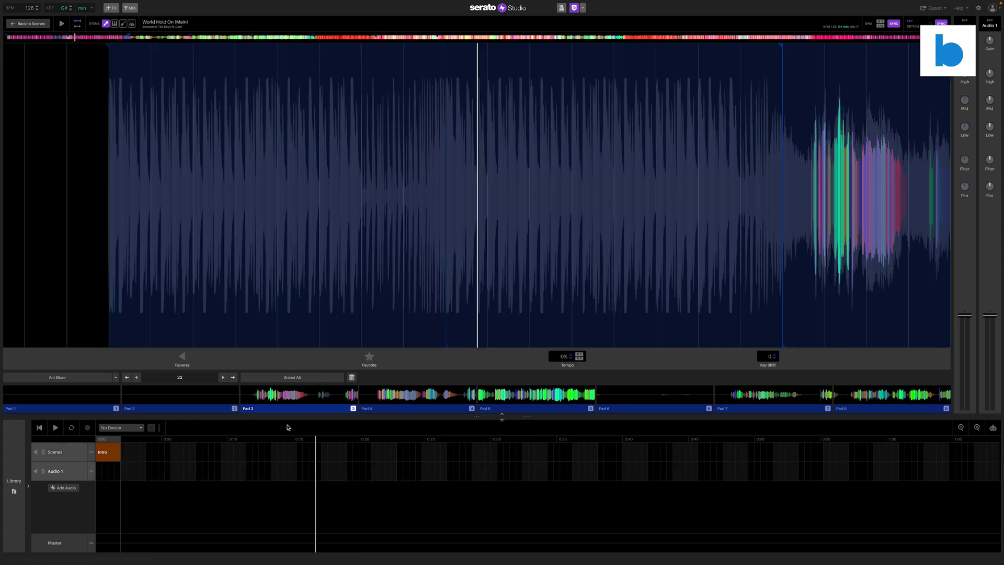
left_click_drag(277, 411, 132, 476)
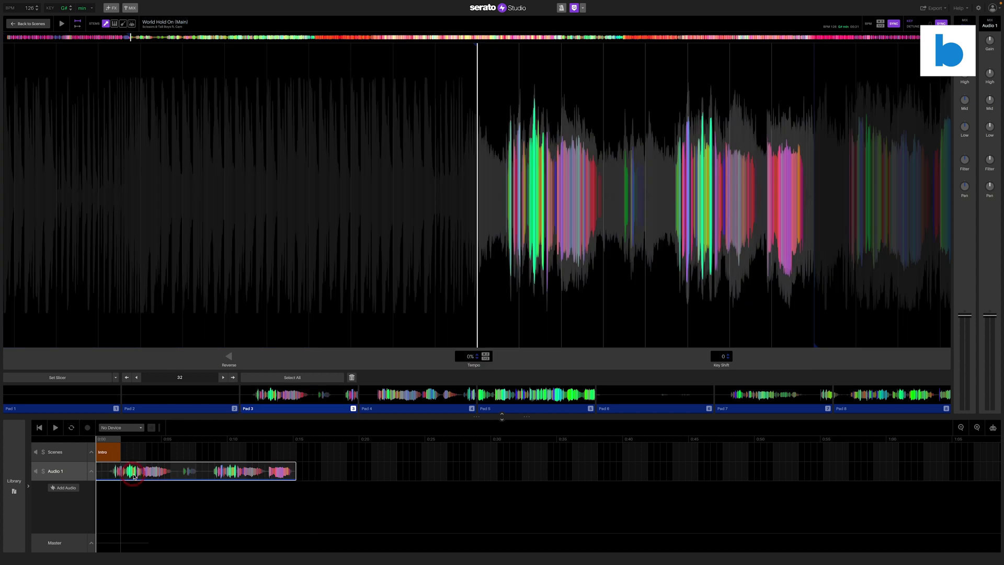
left_click_drag(393, 397, 330, 471)
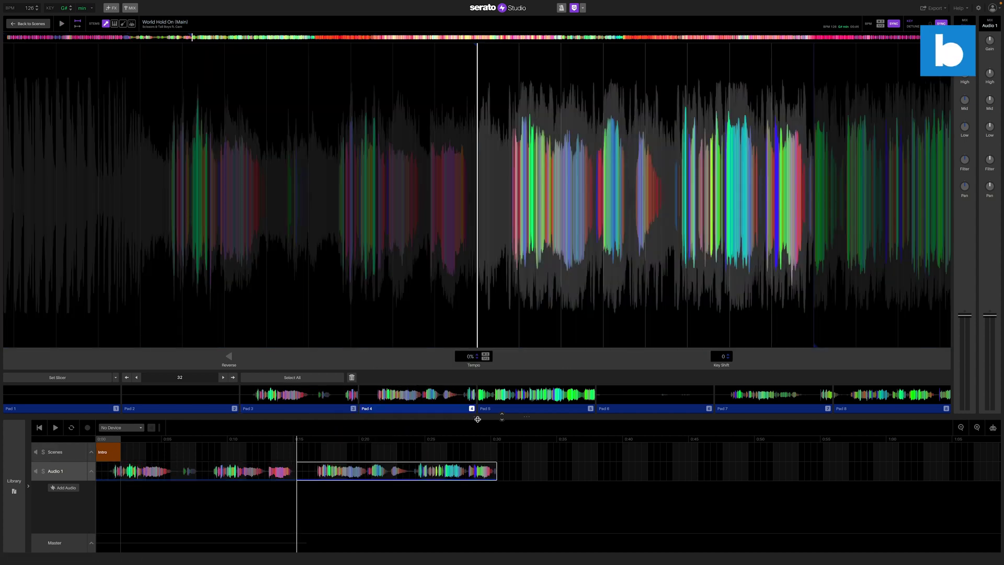
left_click_drag(507, 399, 533, 474)
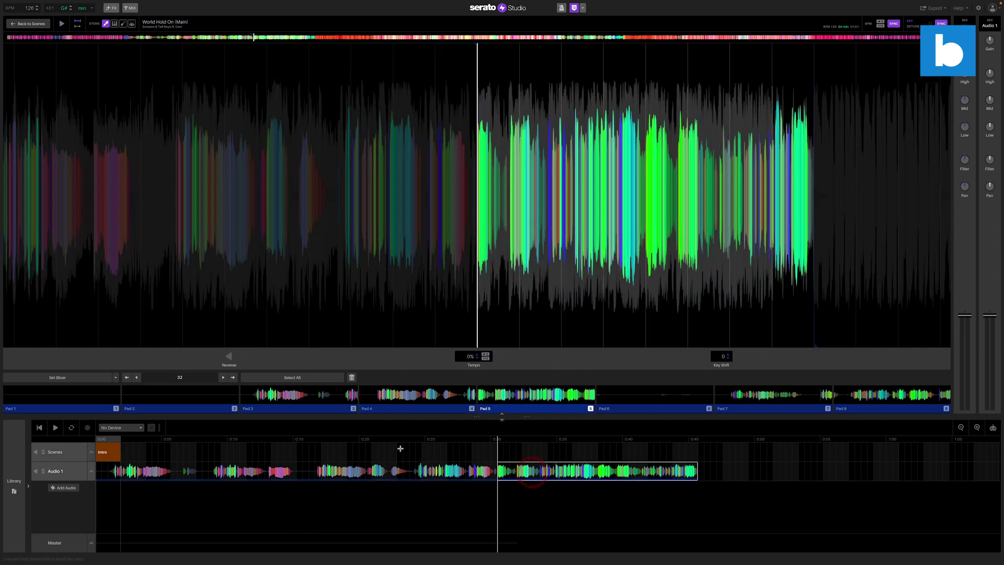
key("space")
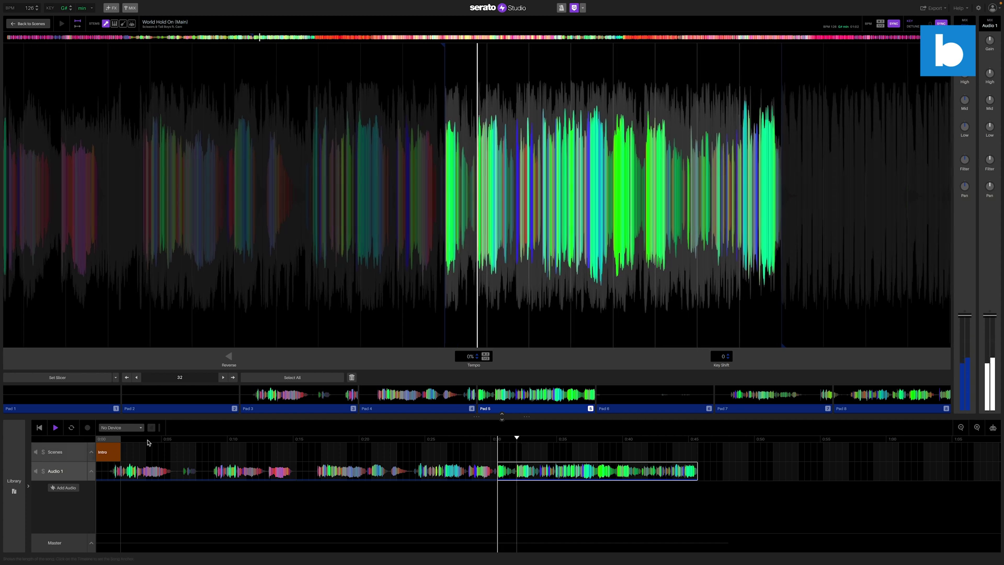
left_click(132, 440)
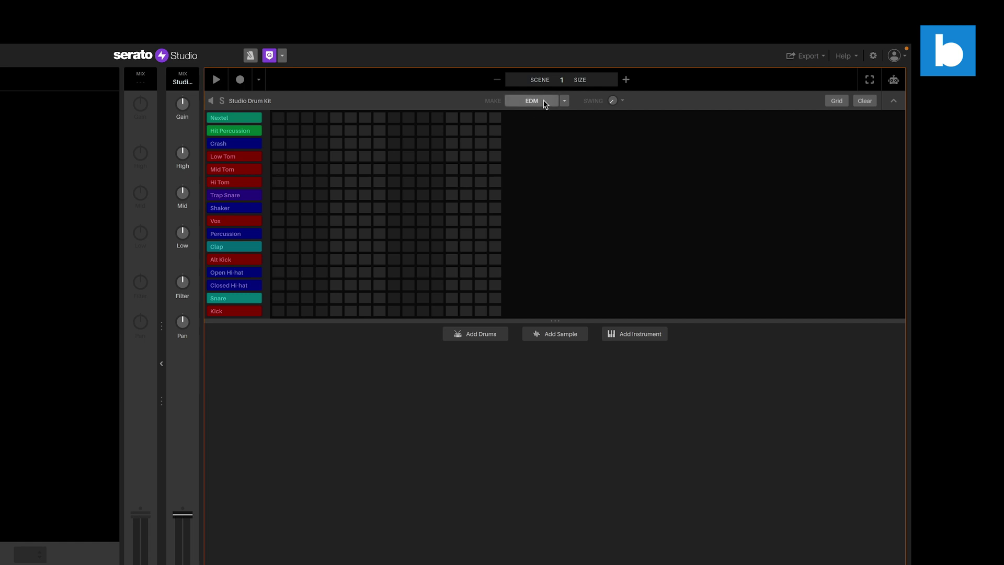
Generate an EDM drum pattern, then regenerate it into kicks, snare hits and one Vox hit.
left_click(545, 104)
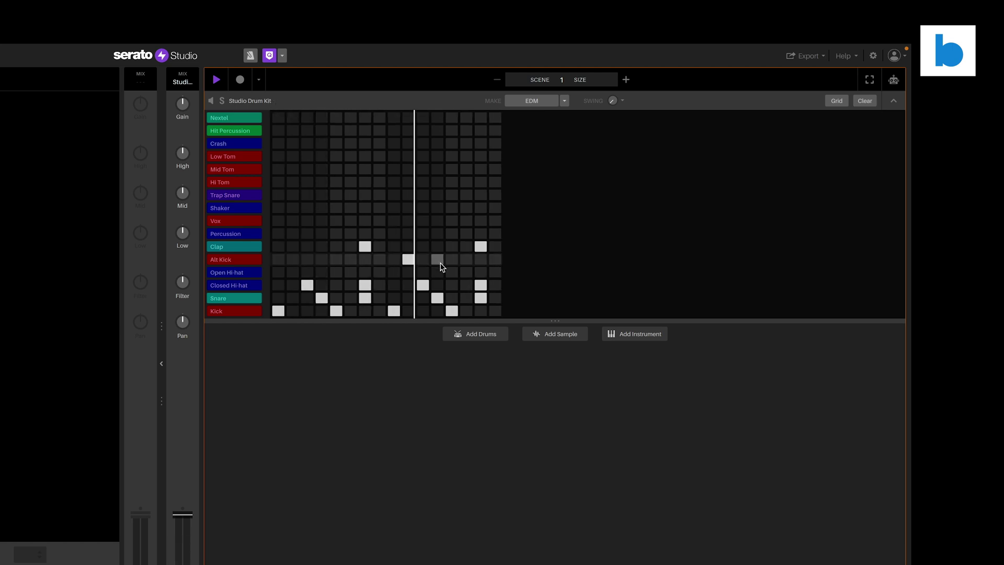
left_click(534, 100)
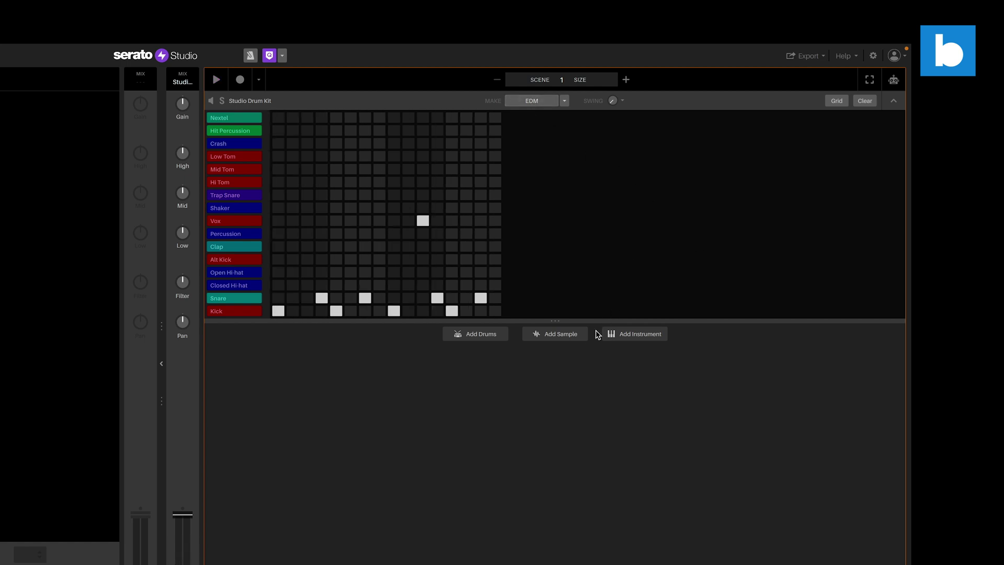
Add an empty sample deck and open the Essential House crate in the Serato sample packs.
left_click(577, 333)
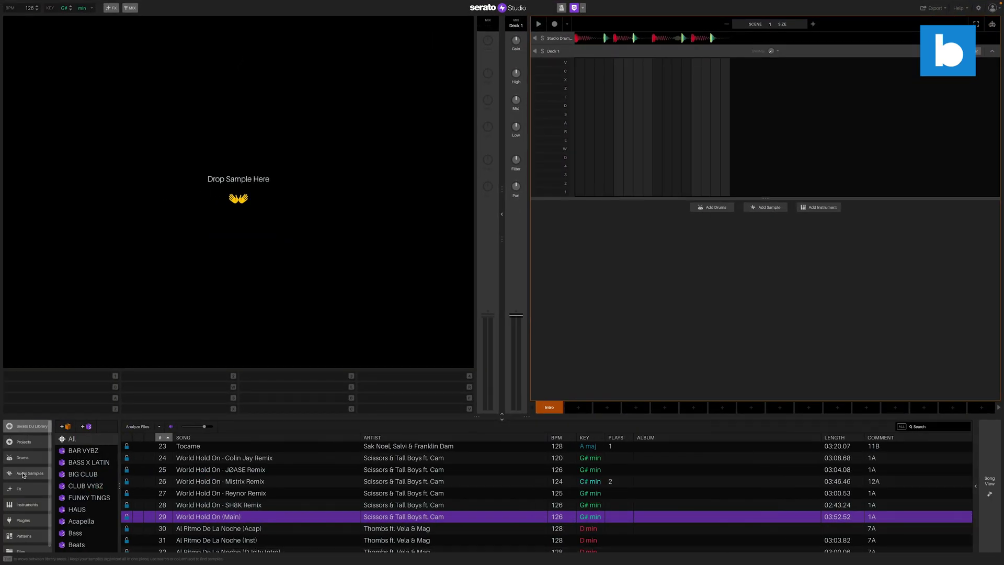
left_click(27, 473)
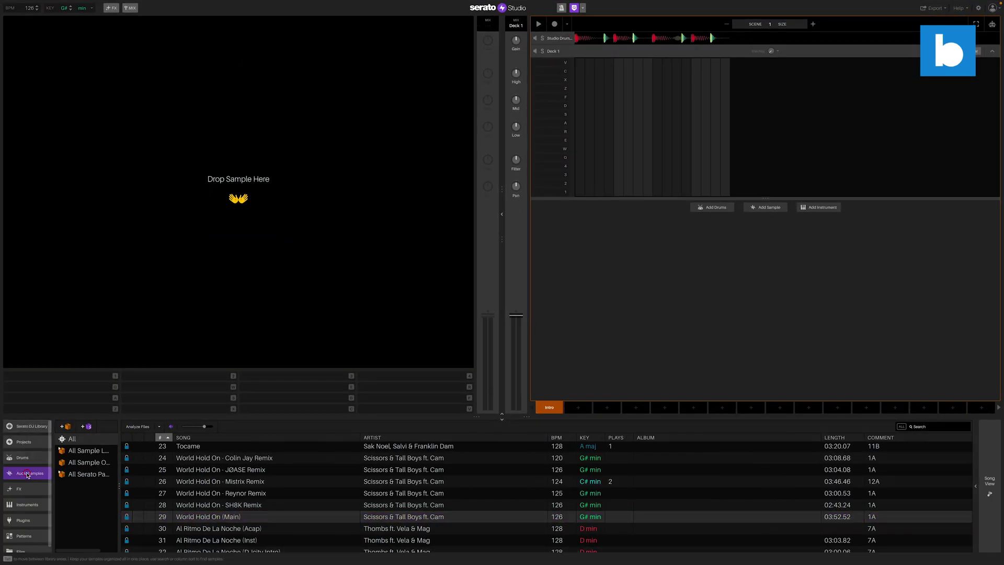
left_click(61, 474)
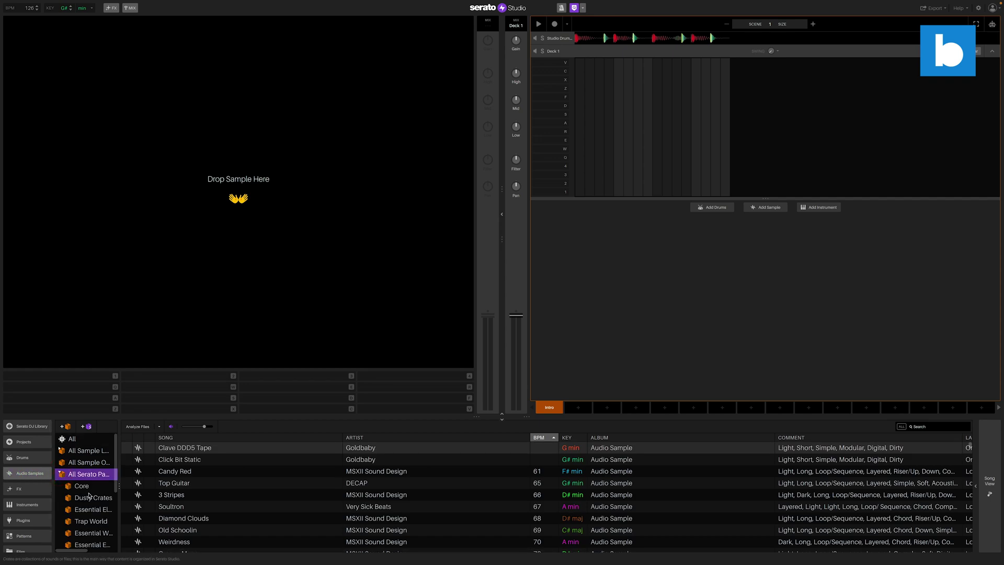
scroll(89, 496, "down", 2)
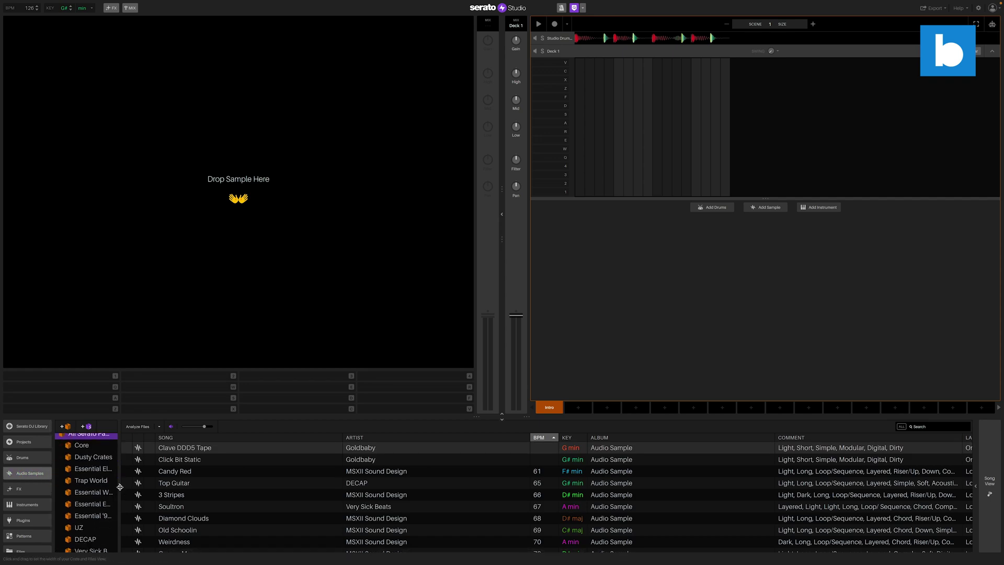
left_click_drag(120, 487, 199, 489)
scroll(173, 496, "down", 3)
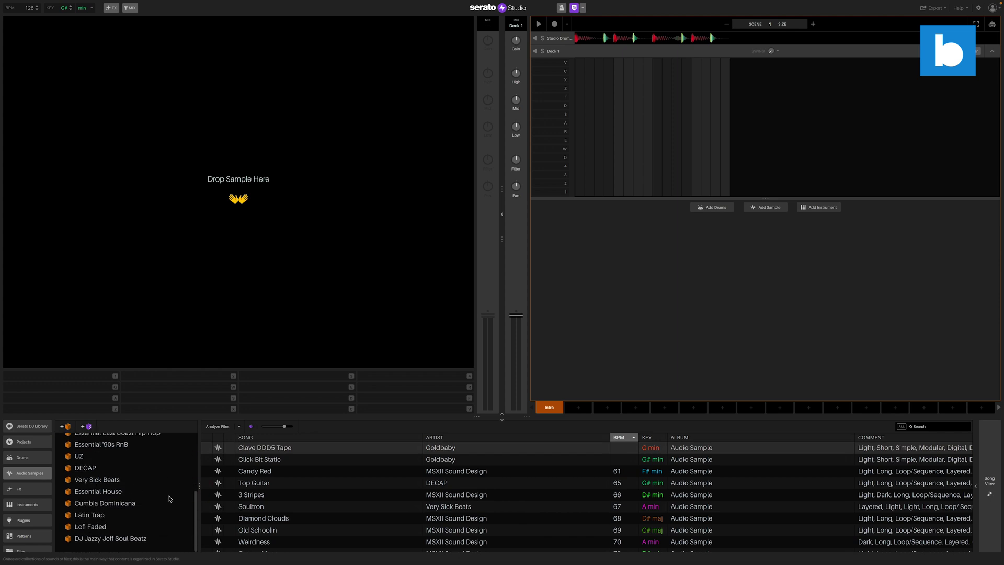
left_click(129, 491)
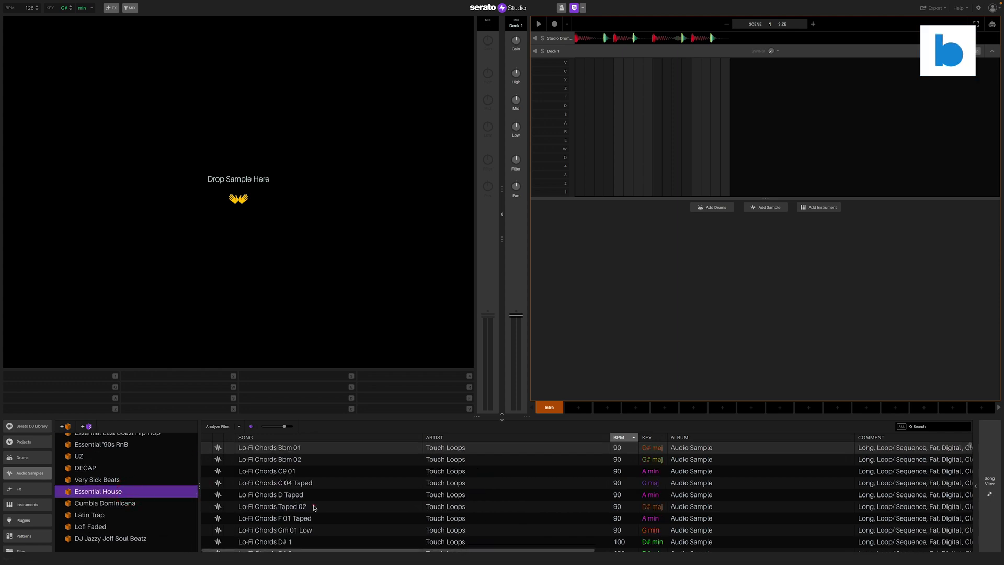
Preview Lo-Fi Chords, Guitar Melody, Mello Vox and Pads 113 loops.
left_click(314, 507)
left_click(321, 495)
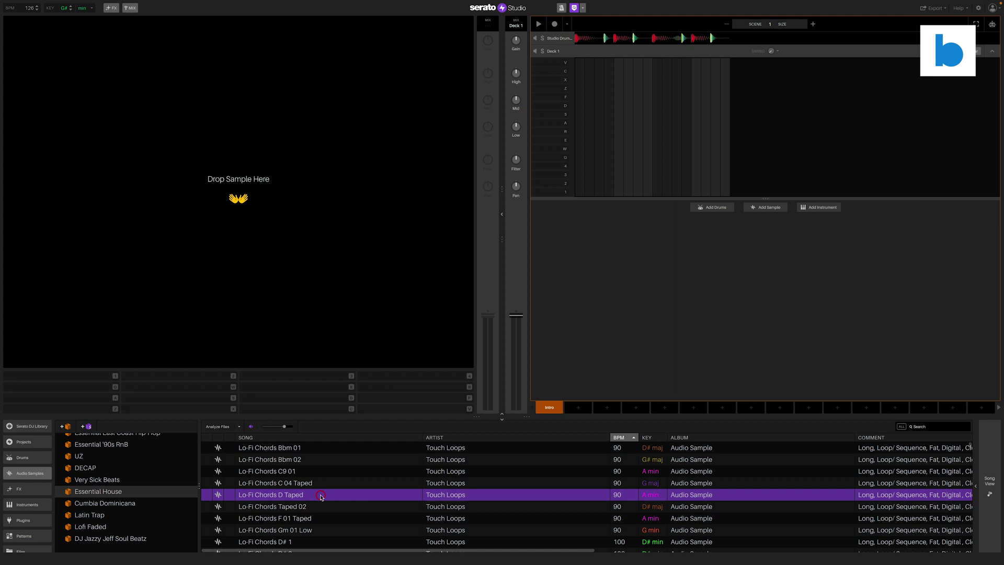
left_click(321, 484)
scroll(319, 488, "down", 5)
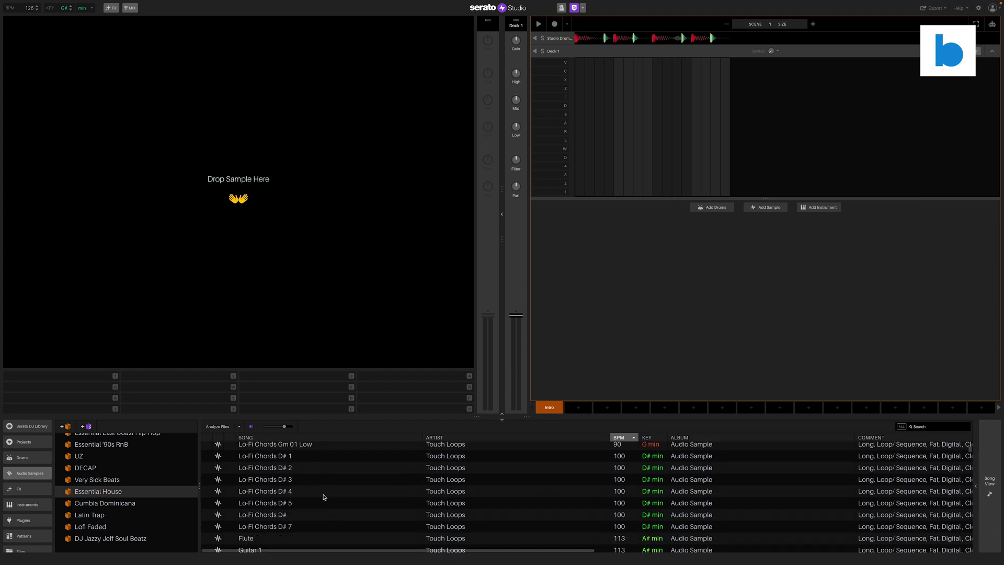
left_click(316, 488)
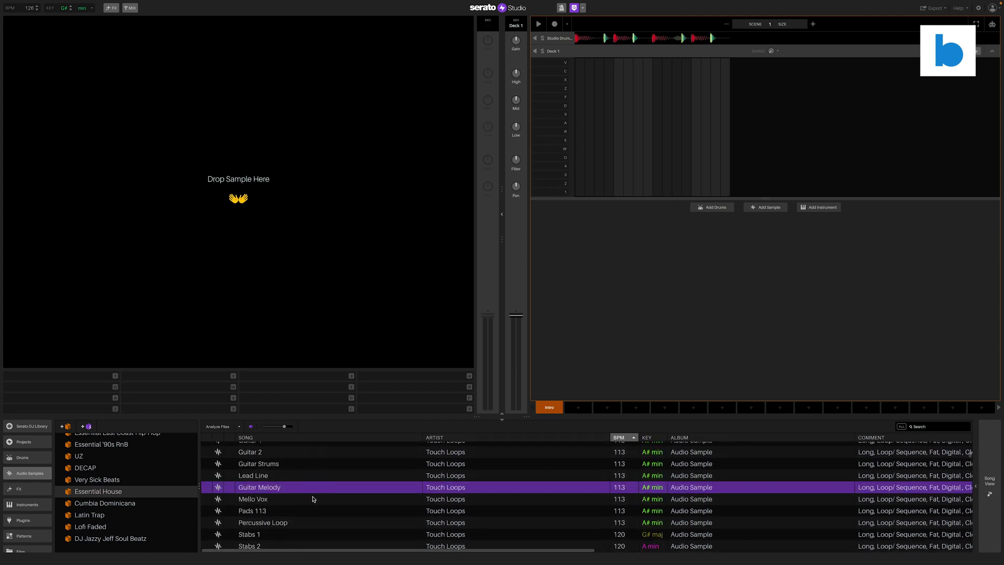
left_click(313, 498)
left_click(312, 511)
Preview Stabs 1, Stabs 2, Arp 01 and Arp 05, ending on Arp 23.
scroll(313, 511, "down", 2)
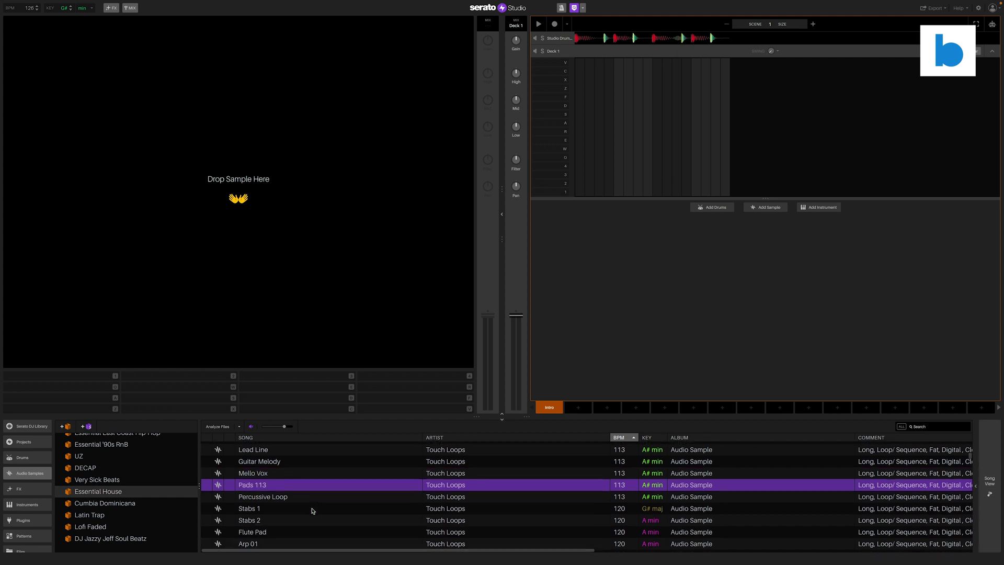
left_click(312, 509)
scroll(312, 507, "down", 2)
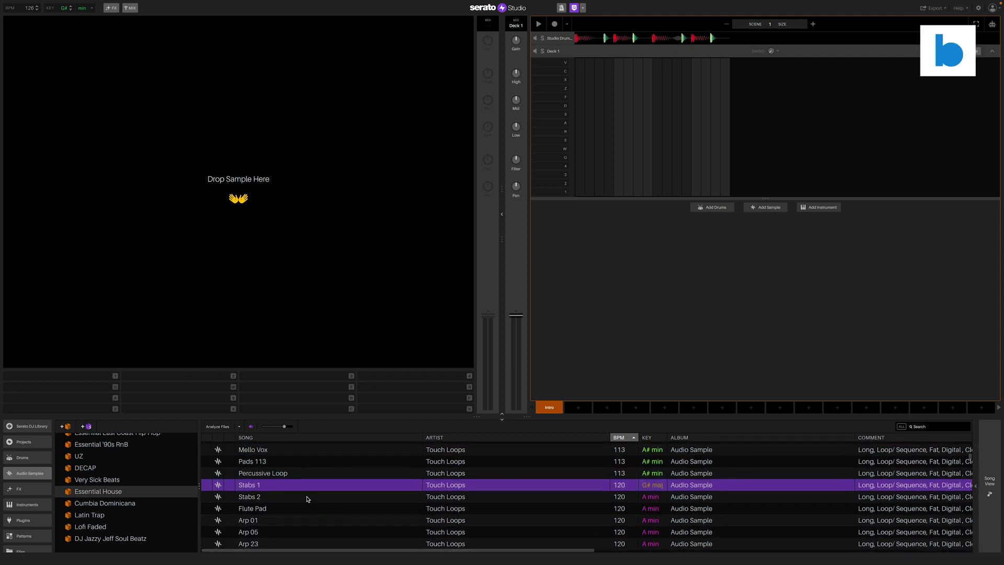
left_click(307, 497)
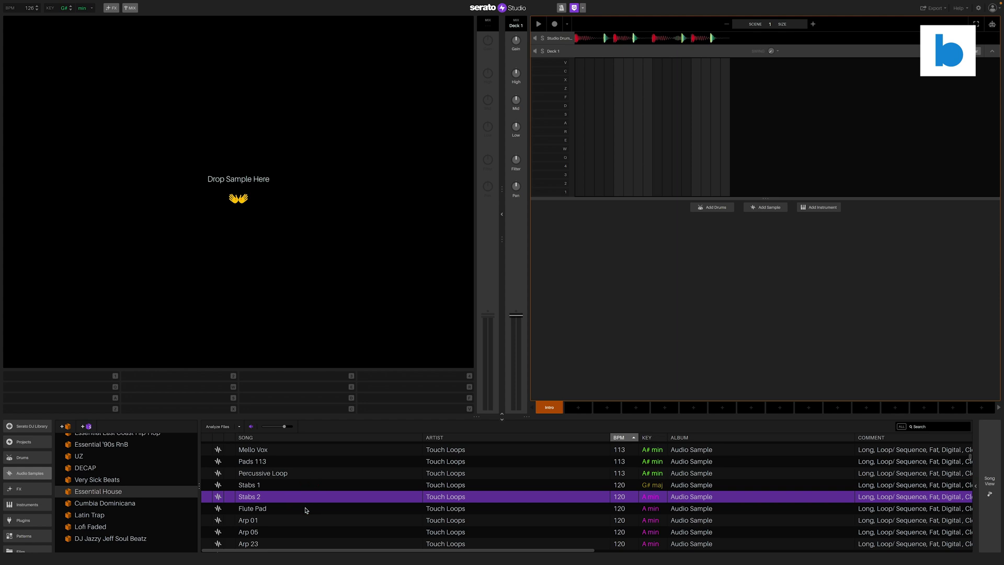
scroll(306, 509, "down", 2)
left_click(304, 499)
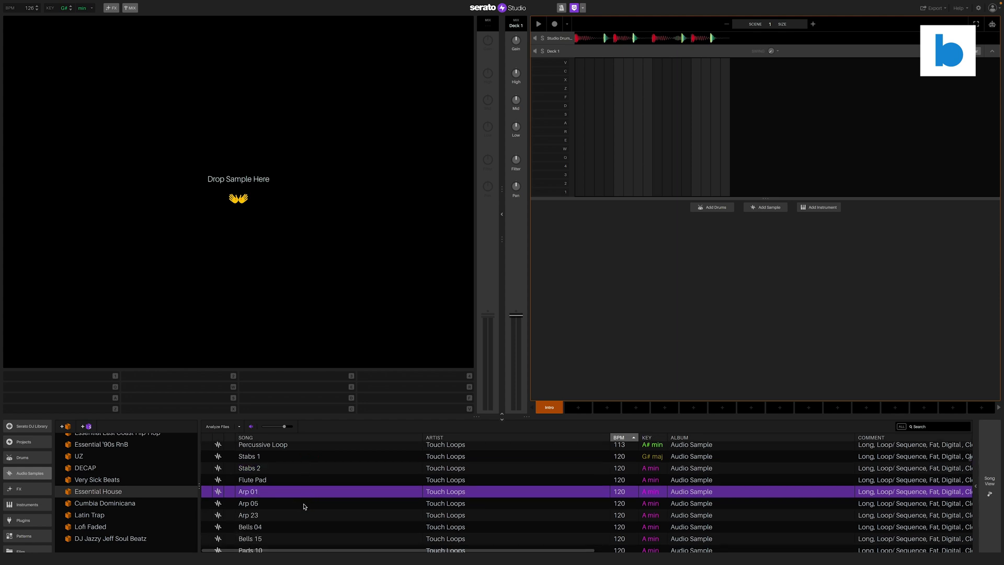
left_click(303, 505)
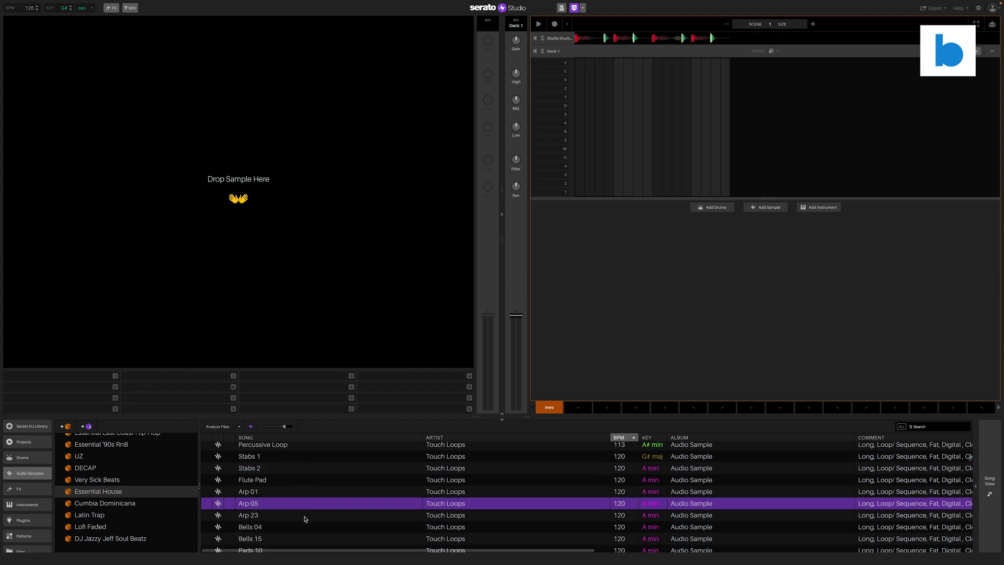
left_click(304, 516)
scroll(303, 511, "down", 2)
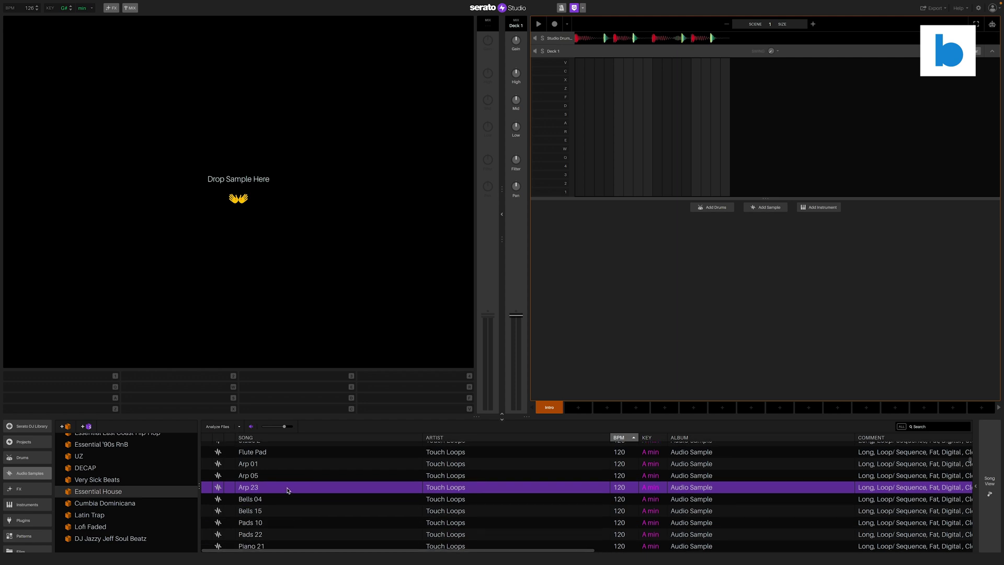
Load Arp 23 onto the deck, stretch its note across a two-bar scene, play, and show Song View.
left_click_drag(285, 403, 282, 329)
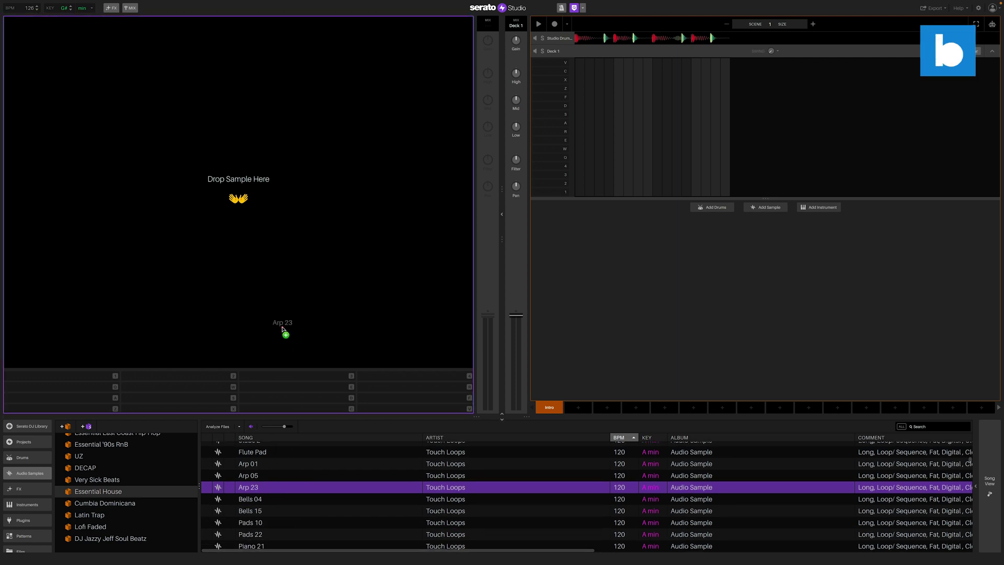
left_click(577, 193)
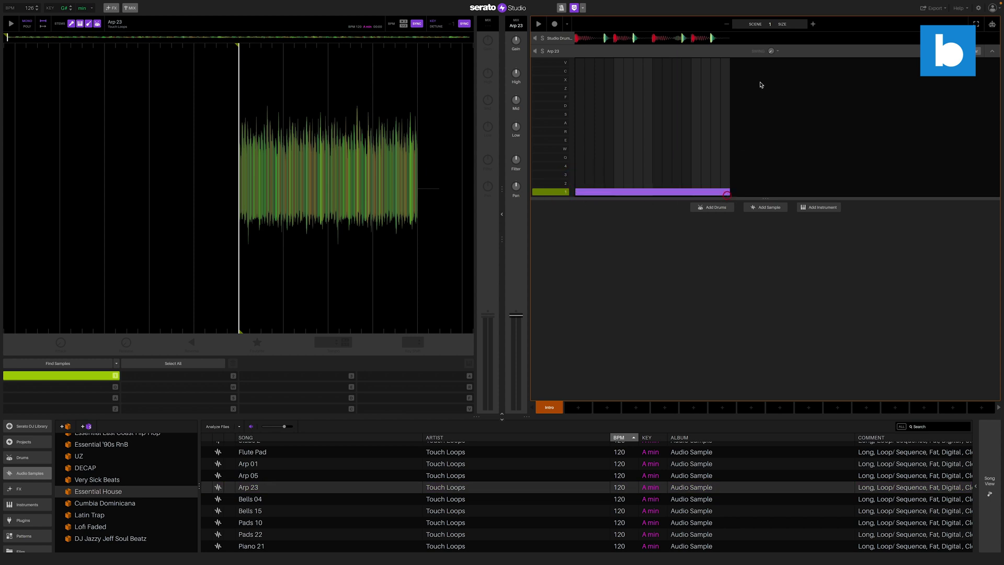
left_click(813, 24)
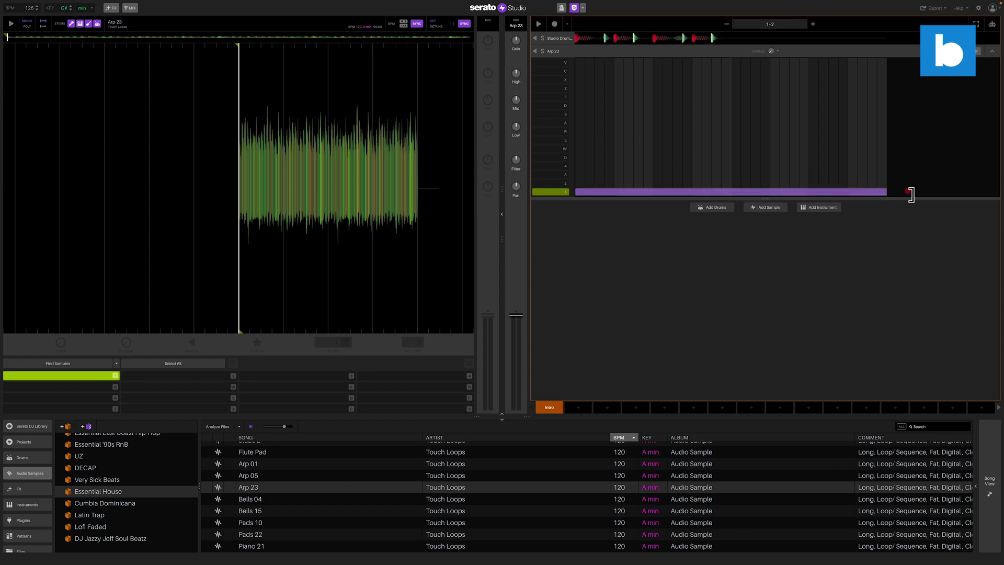
left_click(908, 193)
left_click(540, 24)
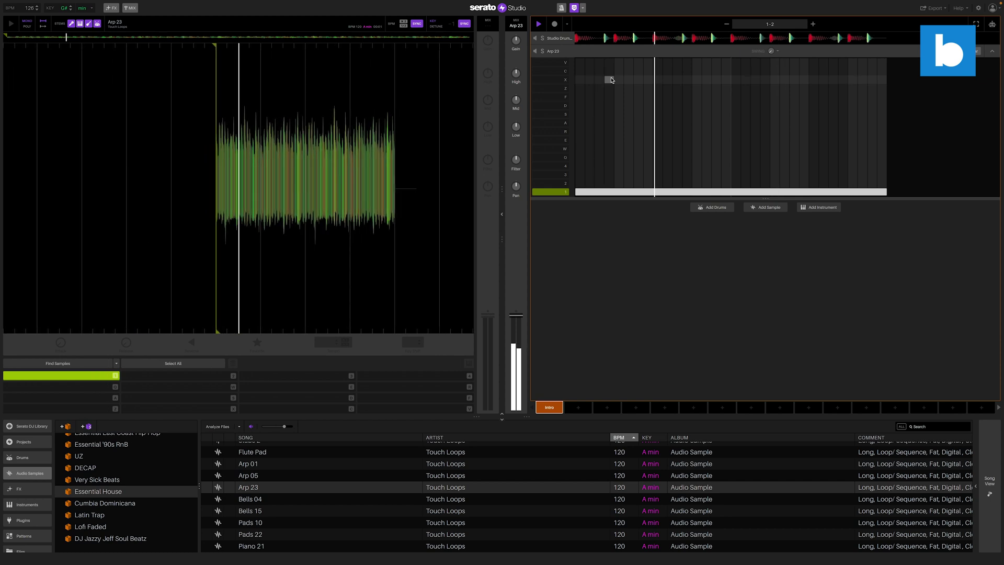
left_click(989, 483)
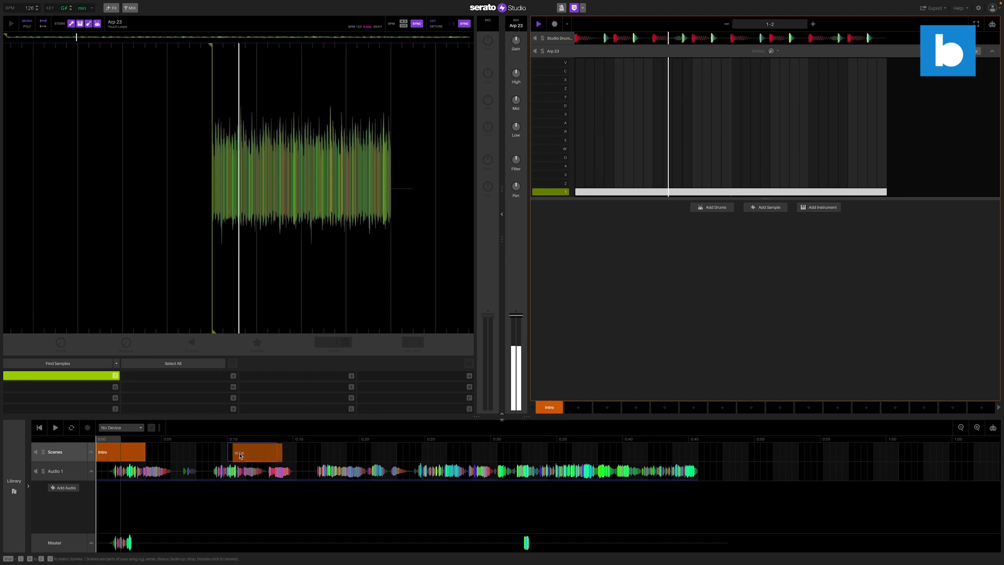
Drag the Intro scene block left from 0:10 to about 0:05.
left_click_drag(240, 455, 172, 456)
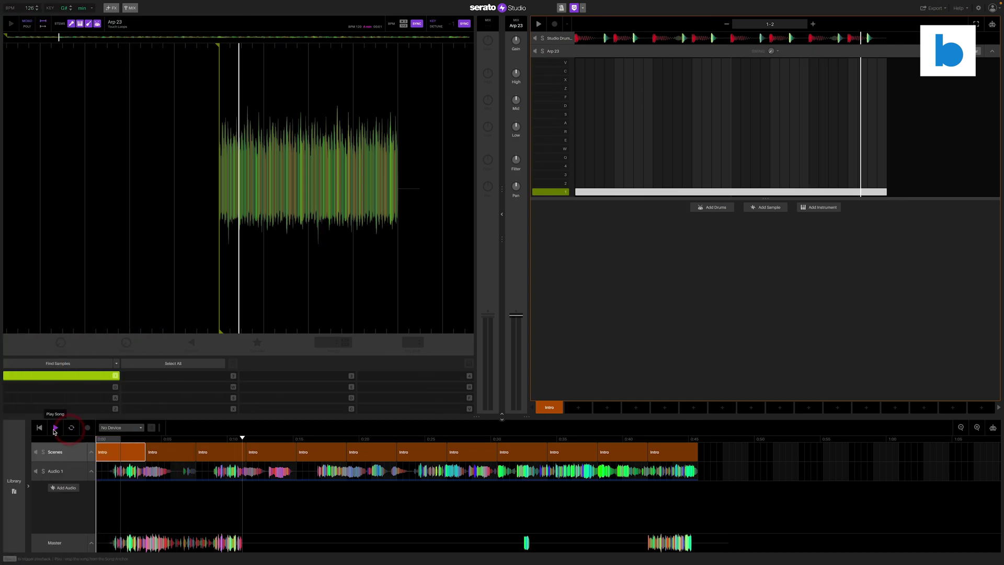
Play the song arrangement from the beginning.
left_click(54, 429)
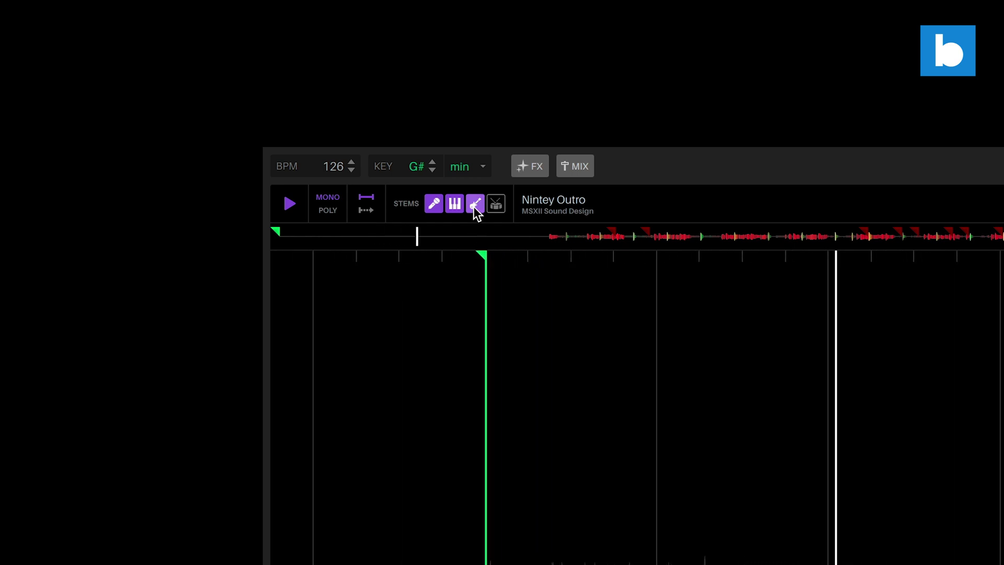
Toggle Nintey Outro's melody, drums and bass stems in turn, ending with bass off and melody on.
left_click(454, 203)
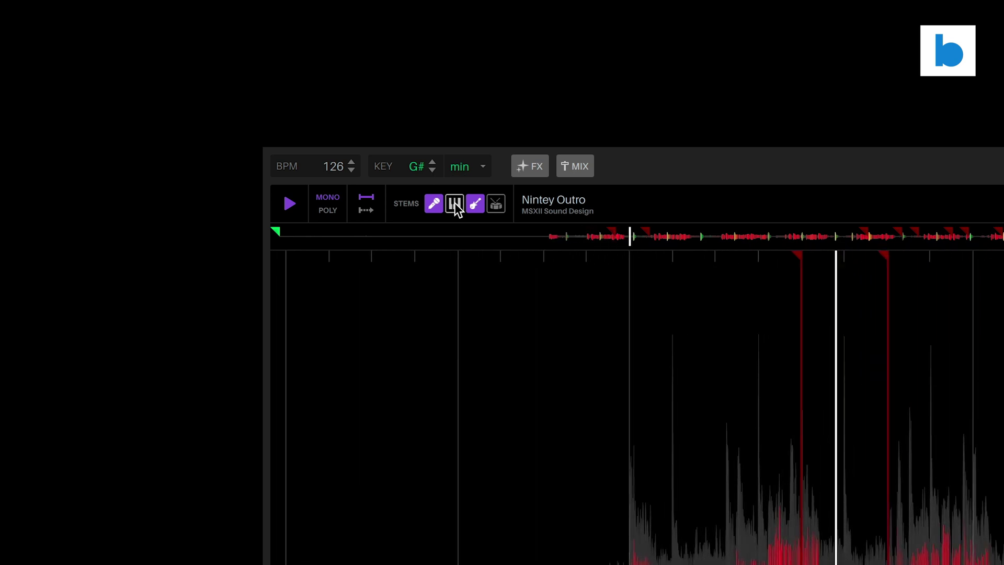
left_click(454, 202)
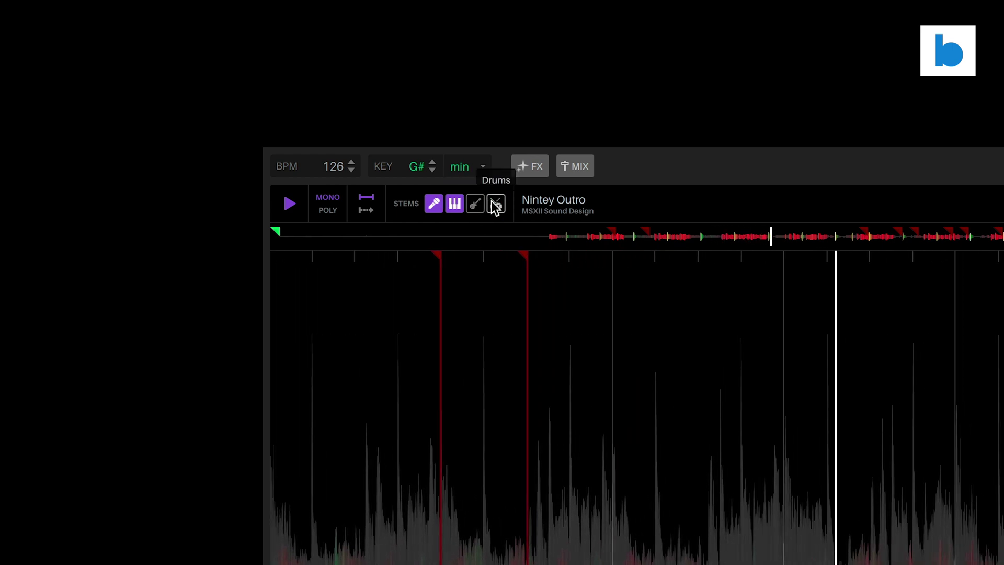
left_click(495, 203)
left_click(456, 204)
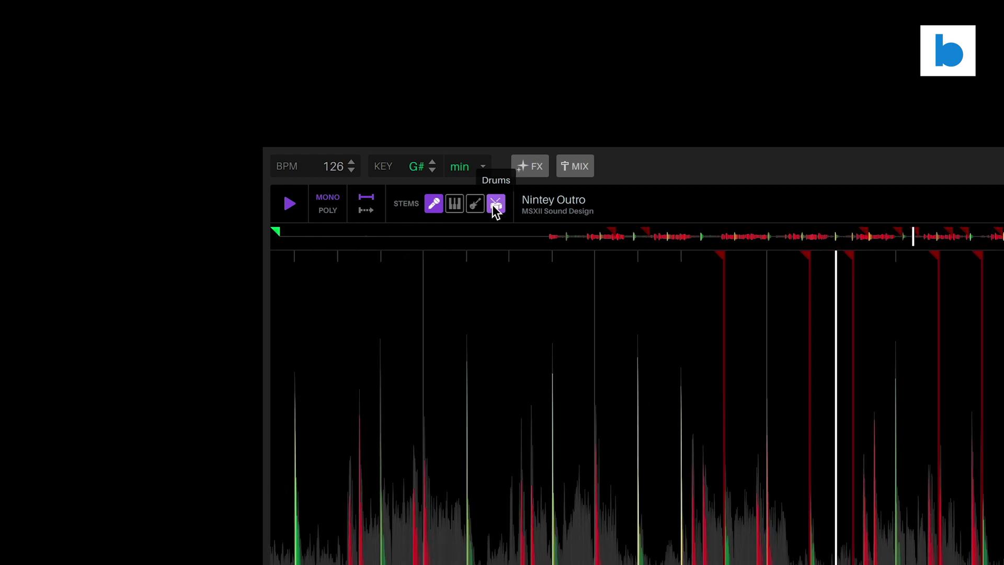
left_click(495, 205)
left_click(468, 206)
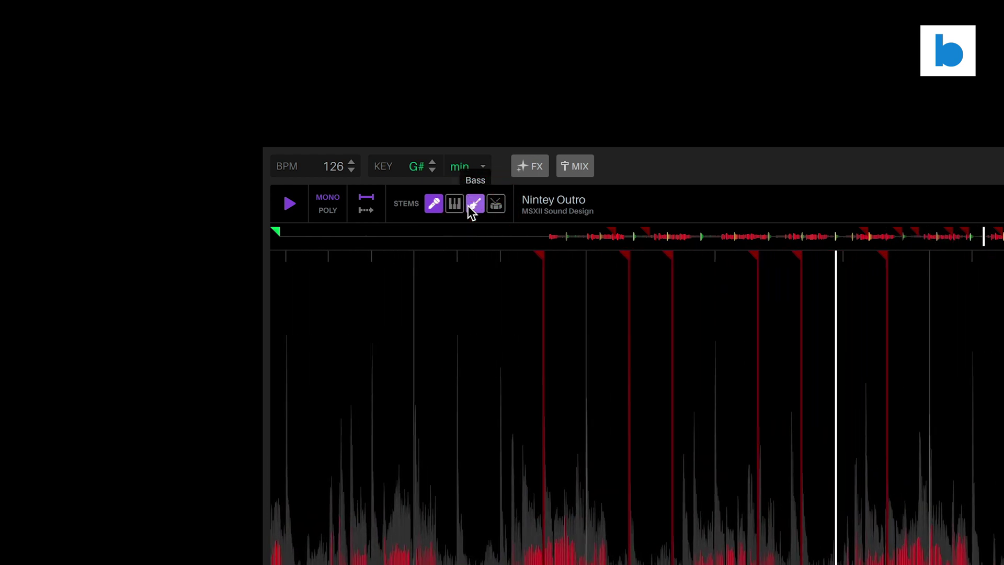
left_click(467, 206)
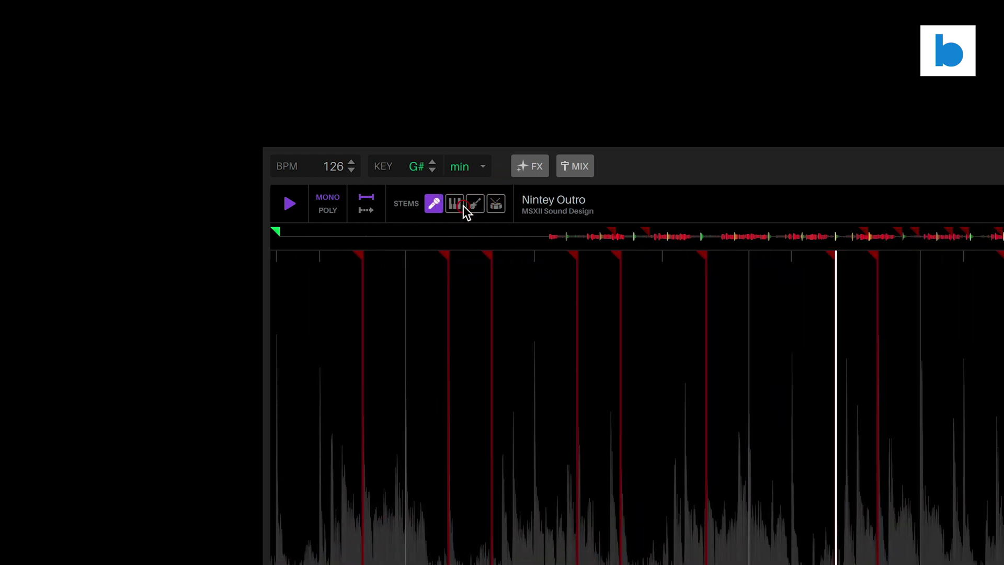
left_click(456, 205)
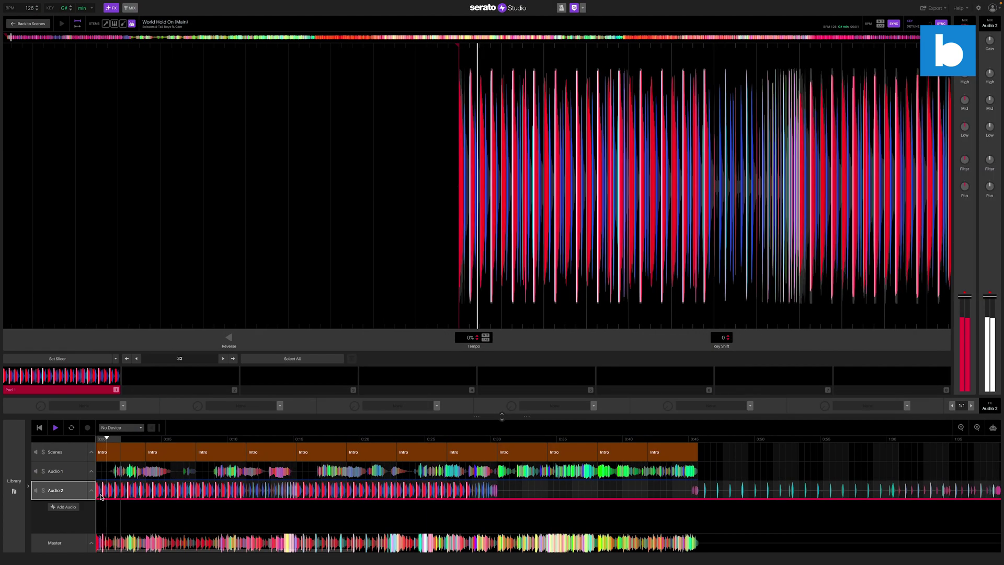
Mute the Scenes track and pull the Studio Drum Kit fader down to -3.37 dB.
left_click(35, 452)
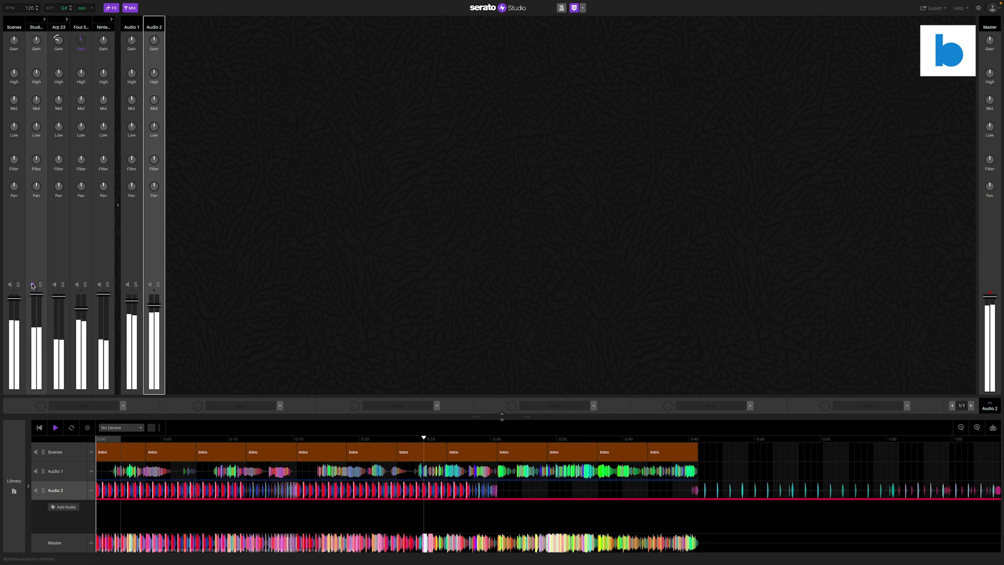
left_click_drag(38, 299, 37, 308)
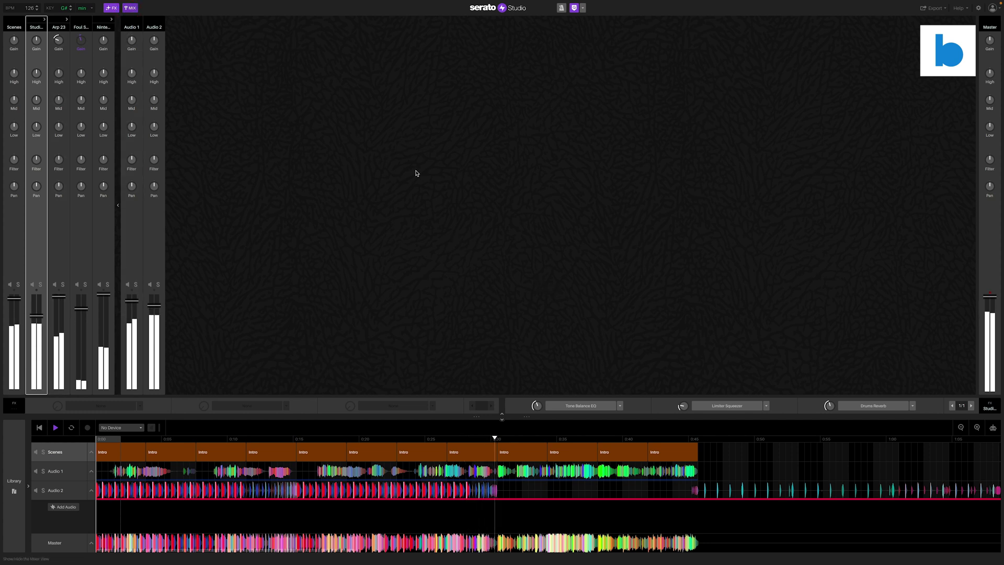
Close the mixer with Ctrl+M to return to the Studio Drum Kit EDM pattern.
key("ctrl+m")
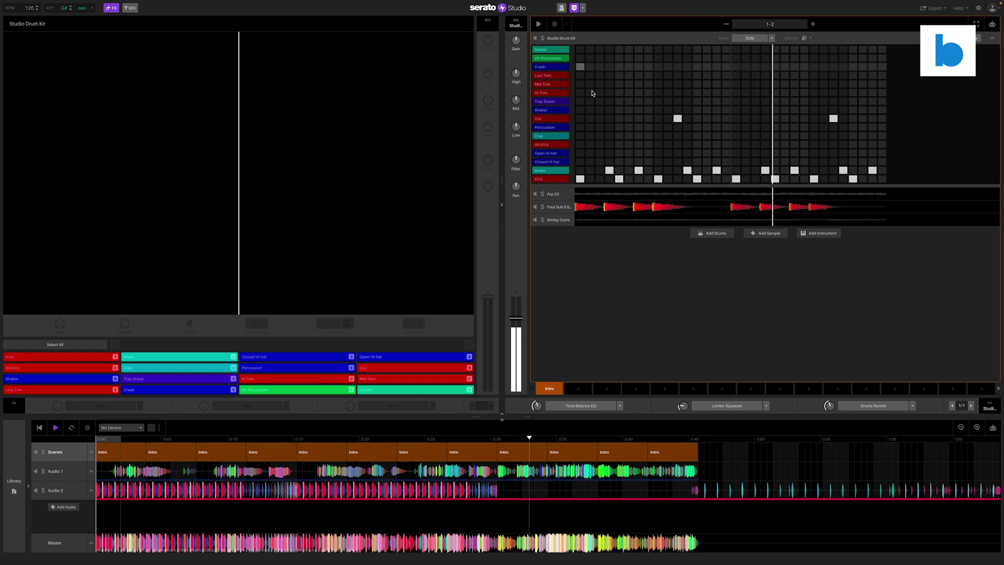